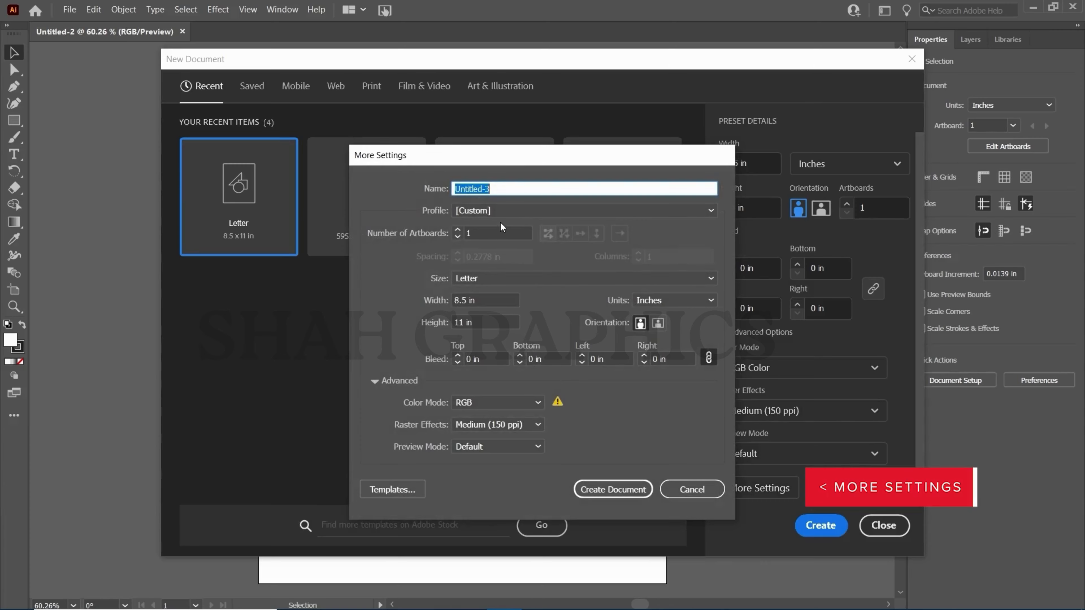
Browse for a document profile, copy the path of the New Document Profiles folder, and leave the new document setup without creating anything
left_click(500, 212)
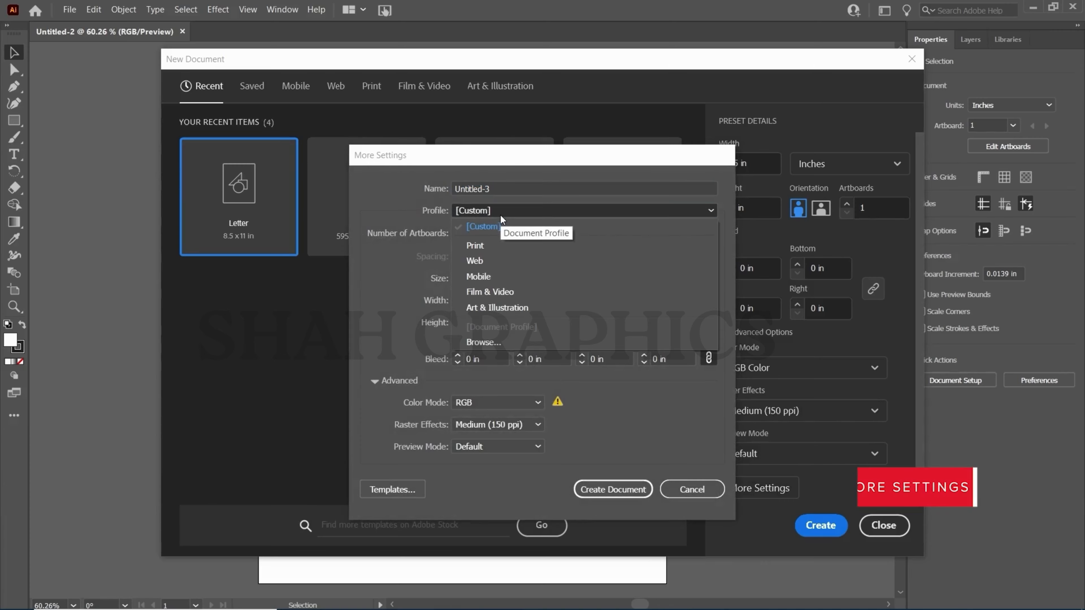
left_click(497, 343)
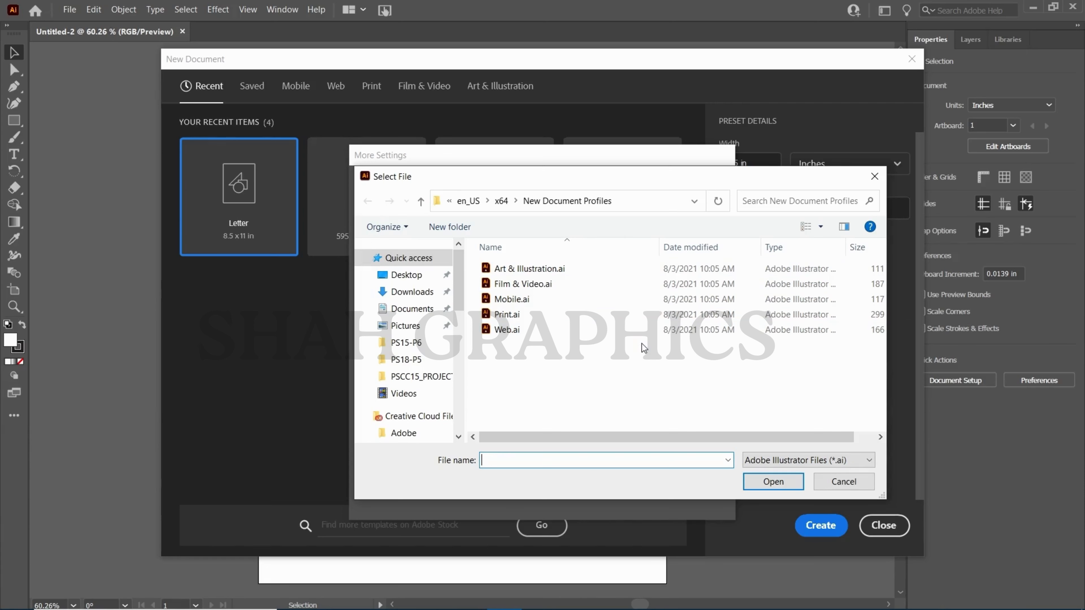
left_click(650, 207)
key("ctrl+c")
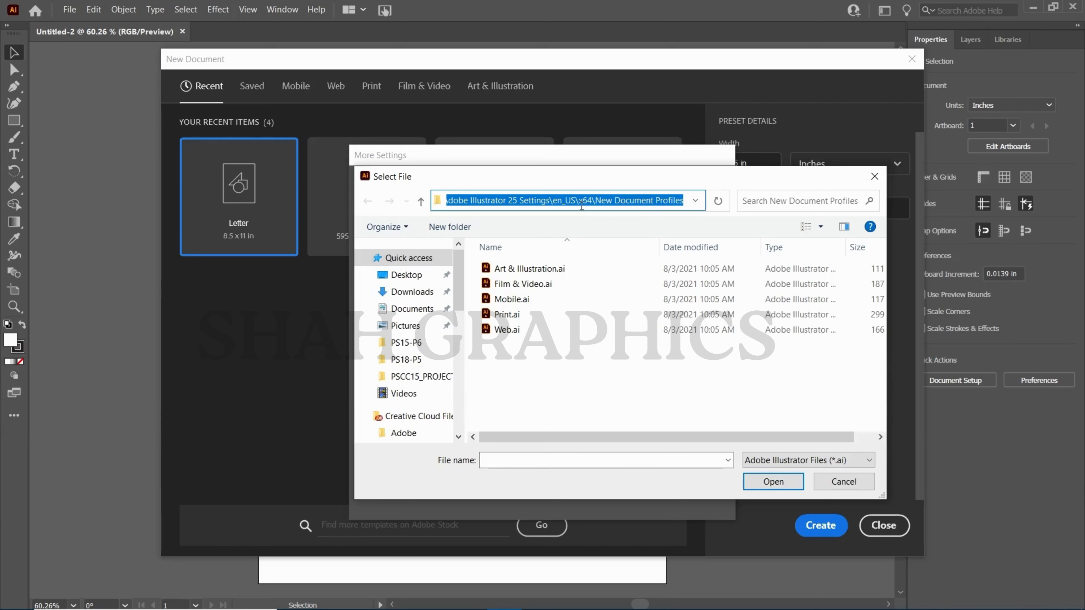
right_click(542, 205)
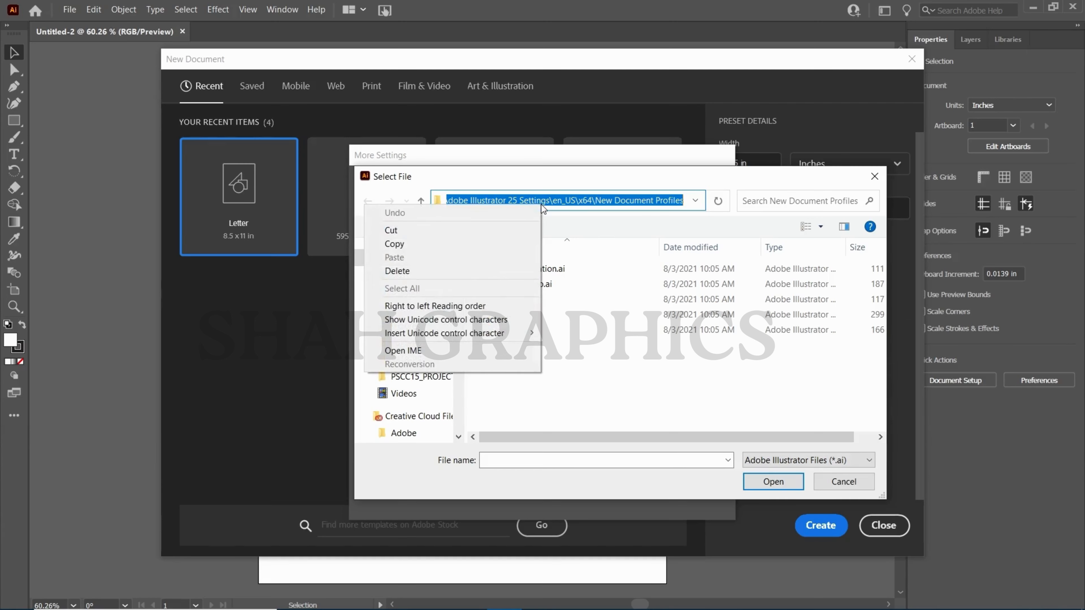
left_click(491, 243)
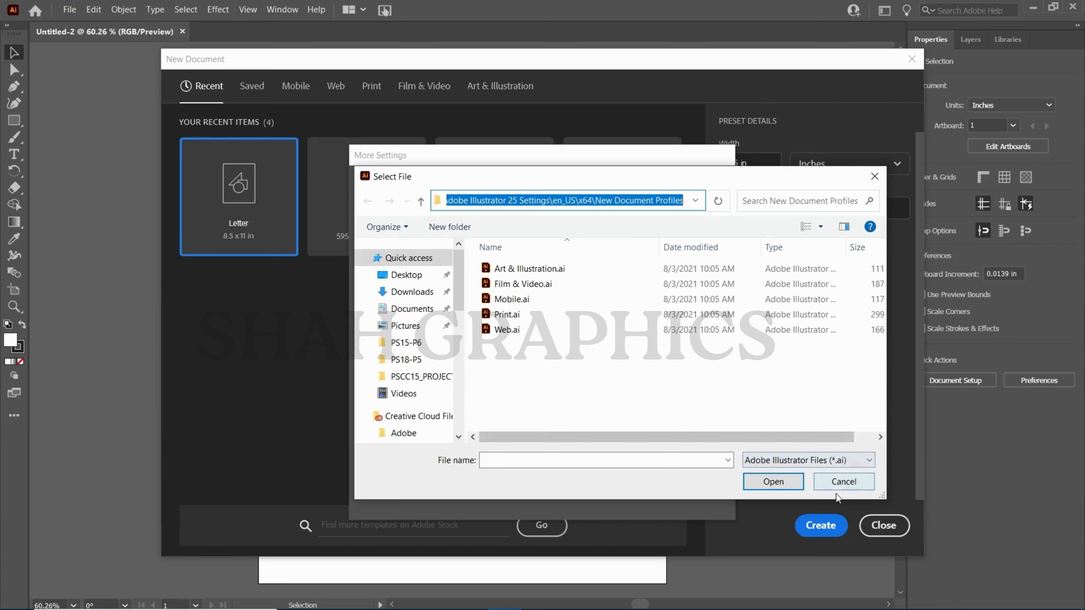
left_click(840, 487)
left_click(712, 490)
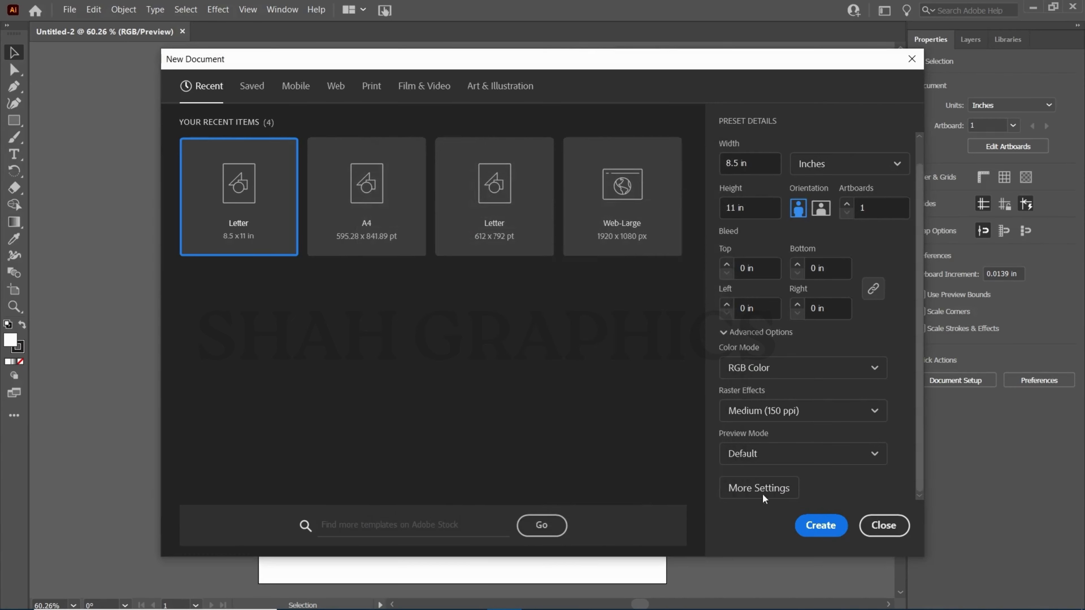
left_click(887, 525)
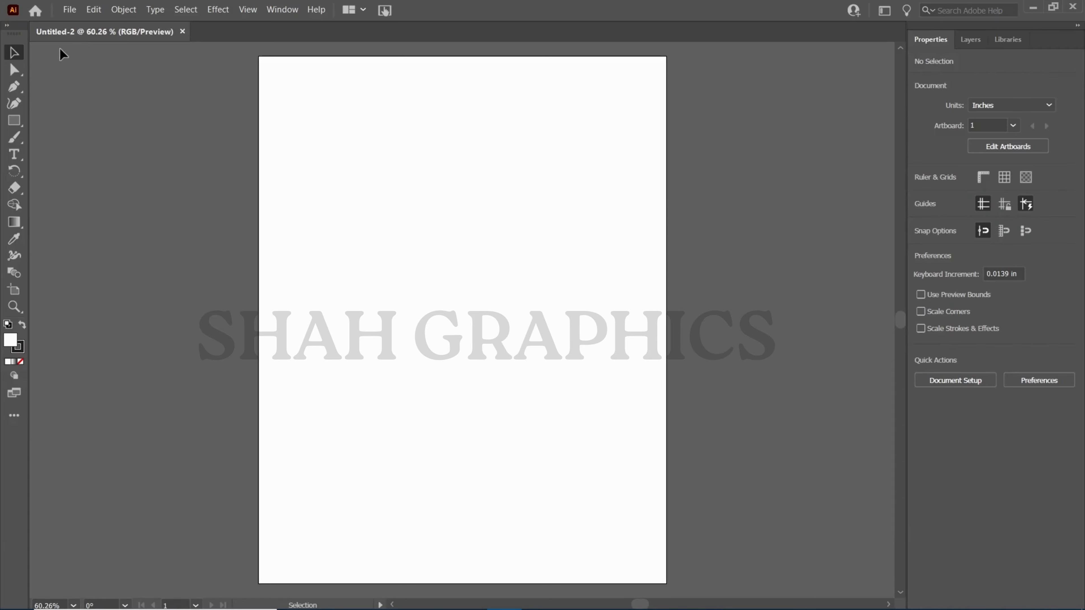
Start saving a copy of the document, browse to the Desktop and name the copy Inkjet
left_click(69, 9)
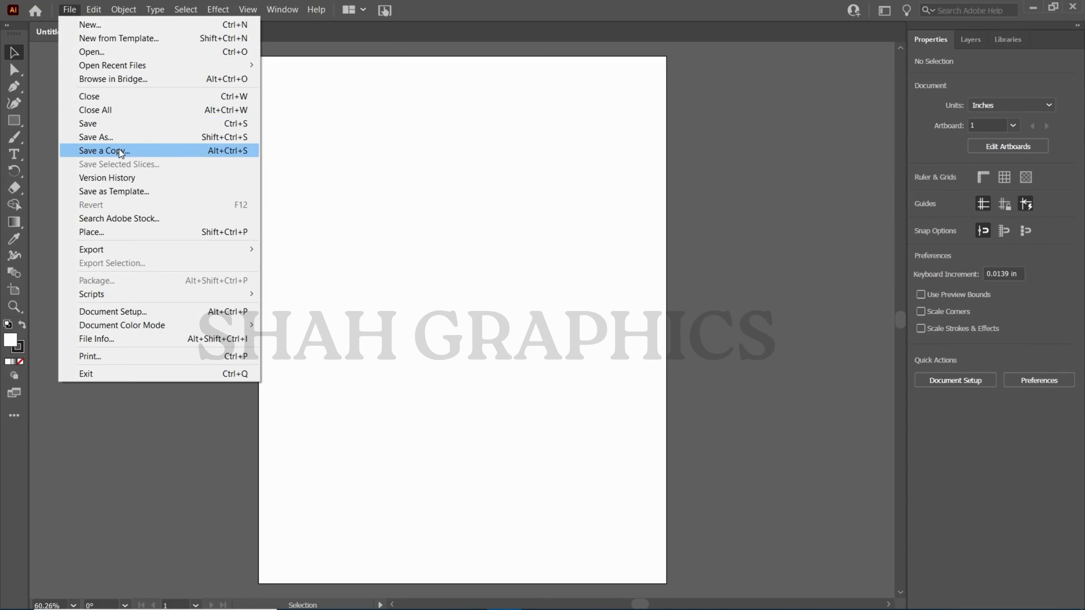
left_click(146, 154)
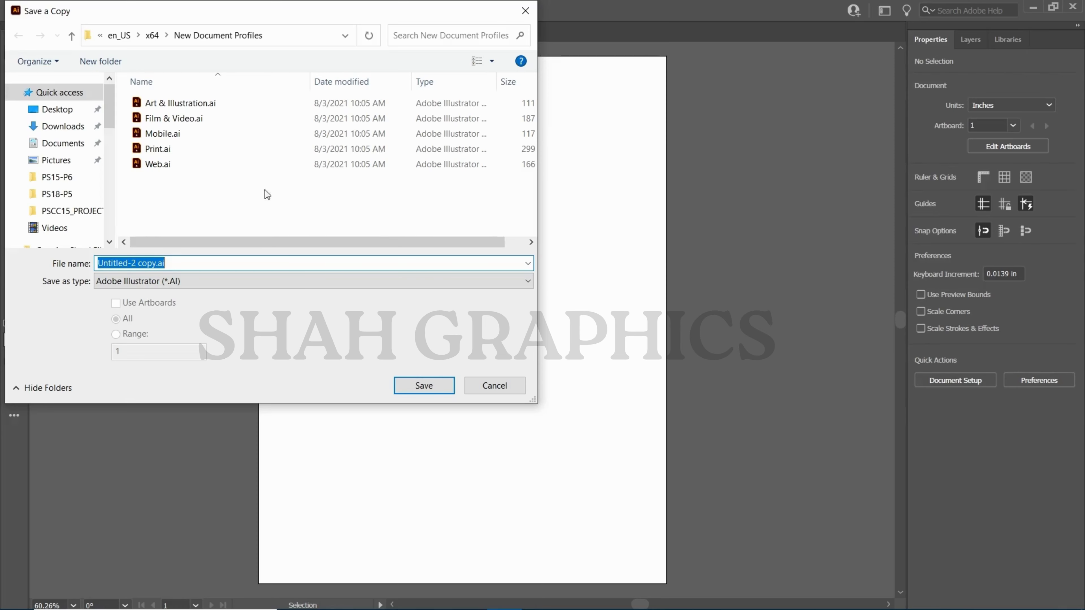
left_click(68, 114)
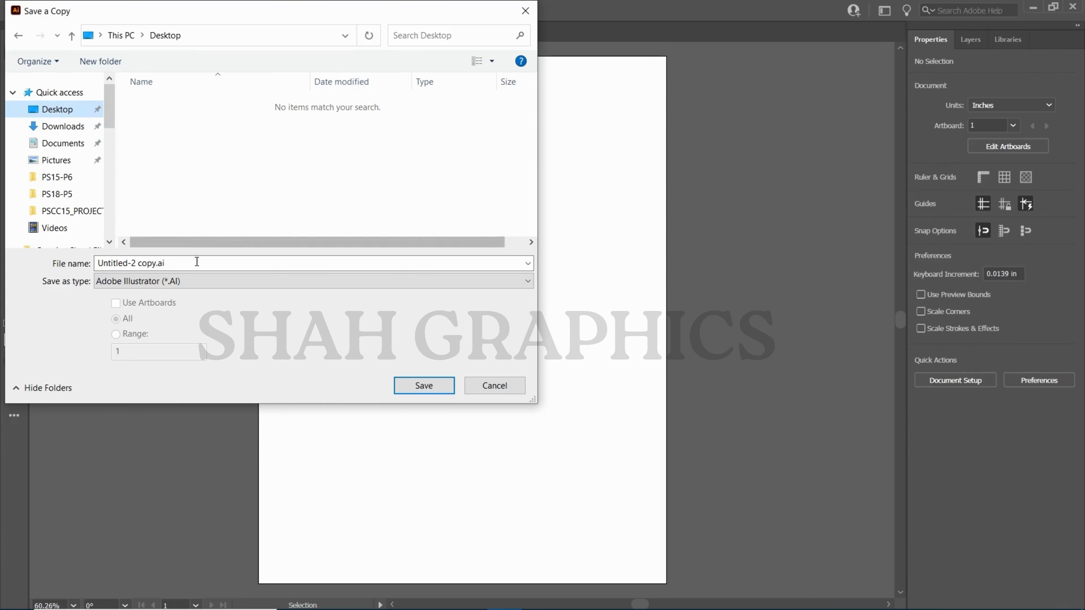
left_click(197, 263)
type("Ink")
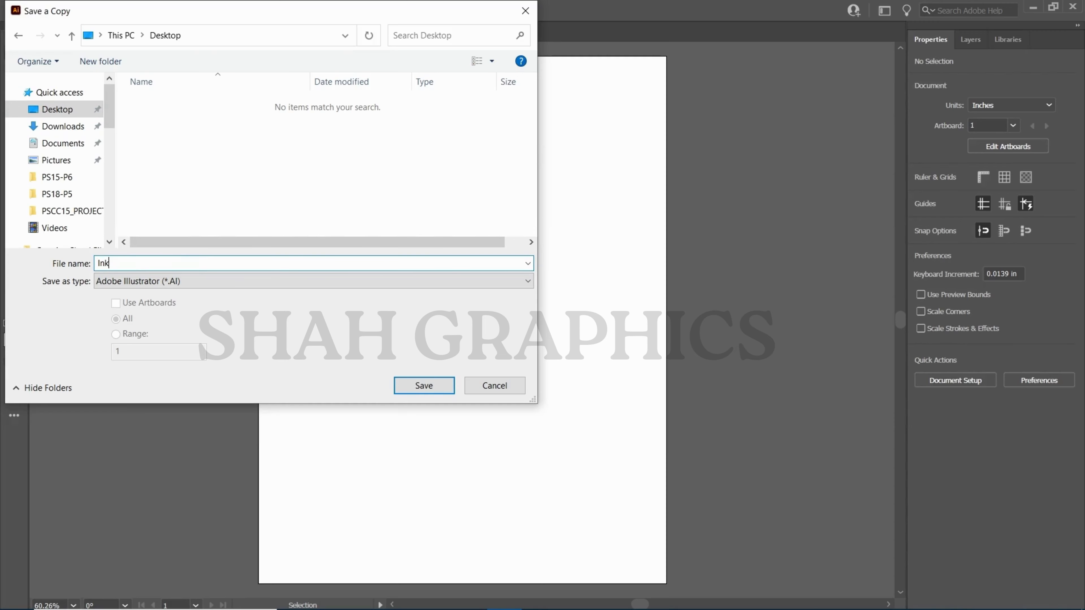
type("jet")
Change the save location to the copied New Document Profiles path and save the Inkjet copy with the default Illustrator options
left_click(243, 37)
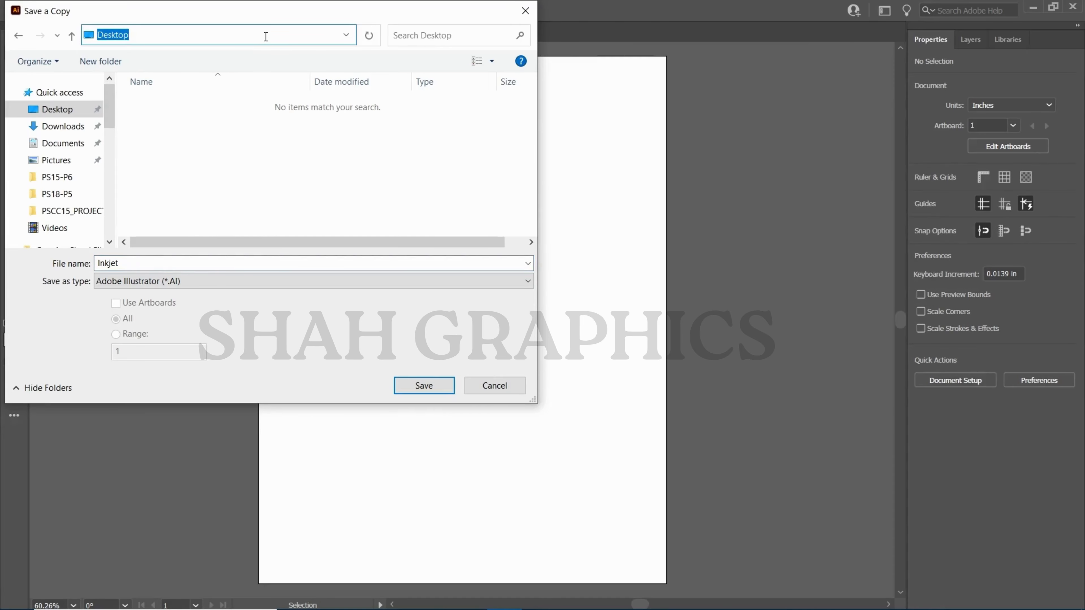
right_click(263, 37)
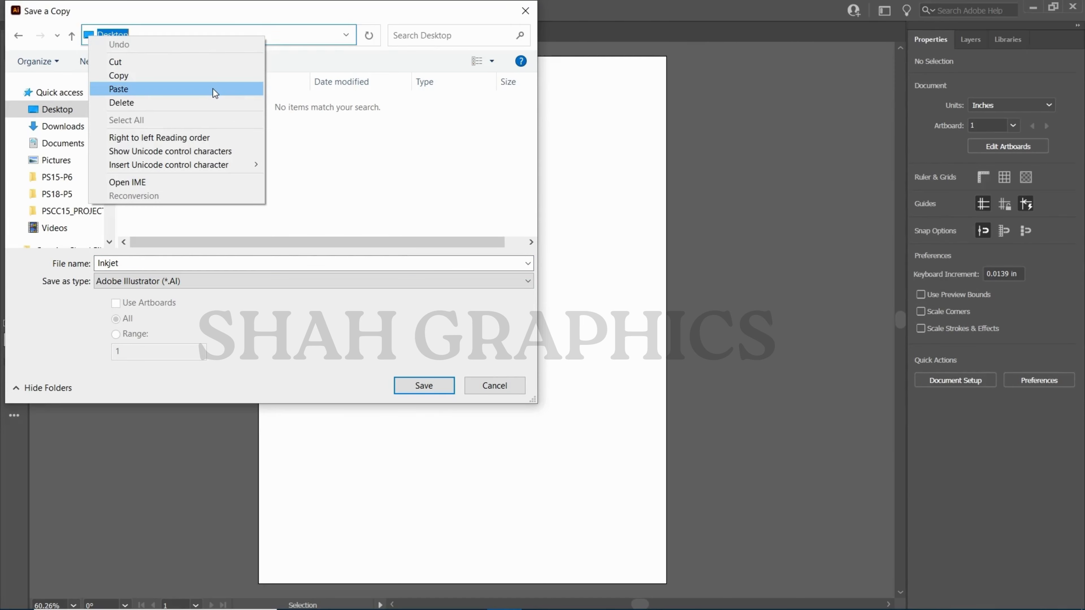
left_click(213, 89)
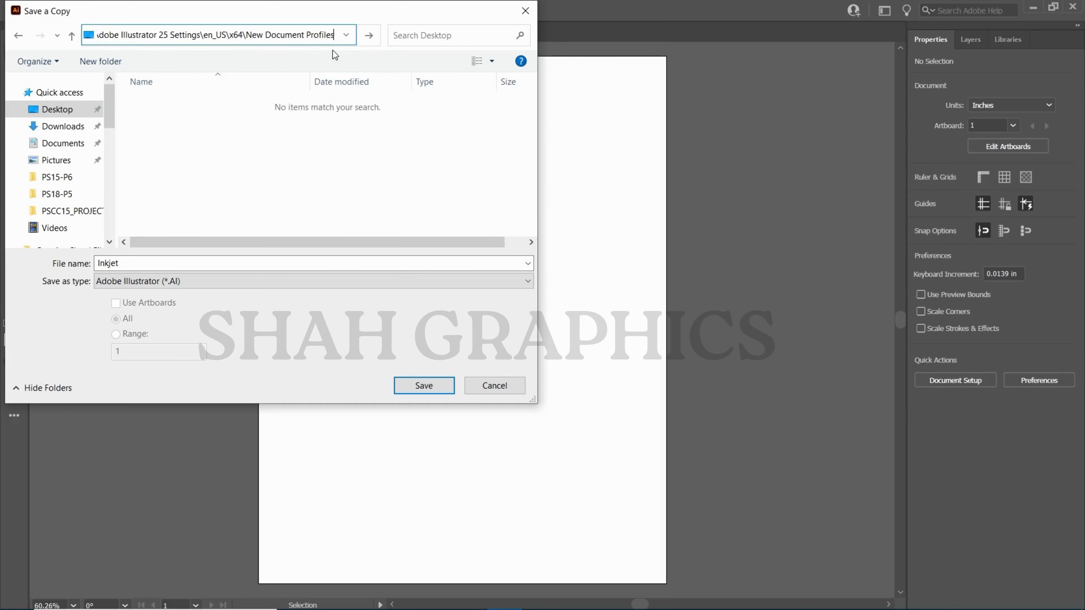
left_click(373, 40)
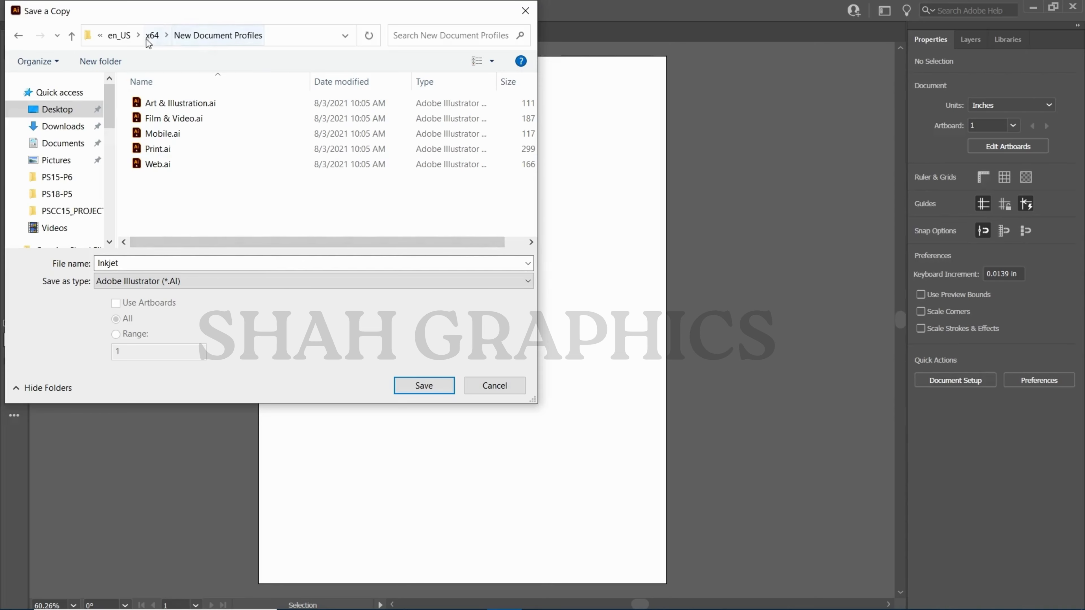
left_click(287, 34)
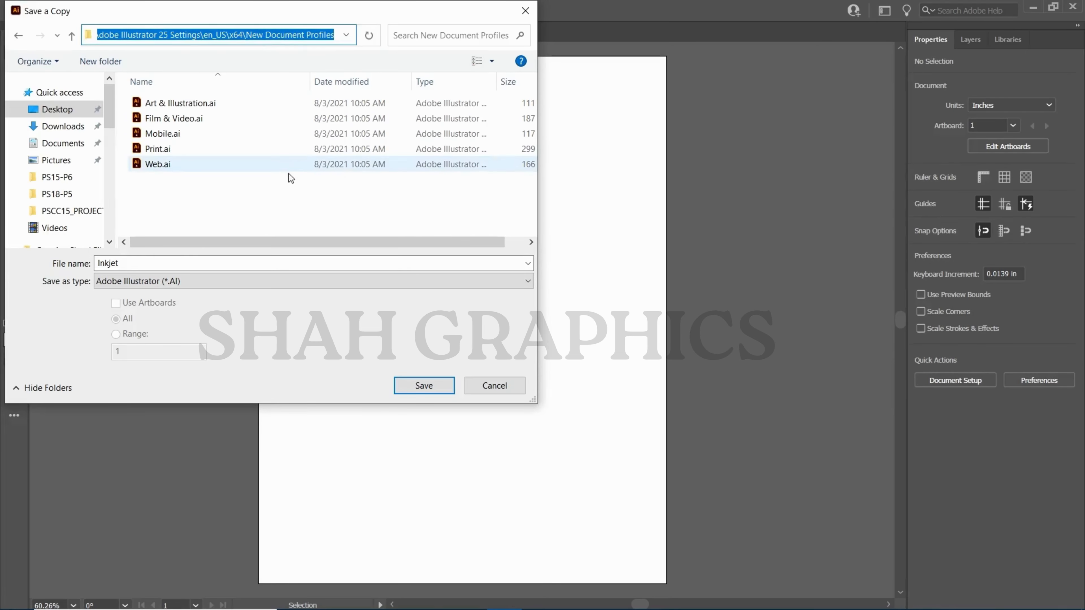
left_click(295, 191)
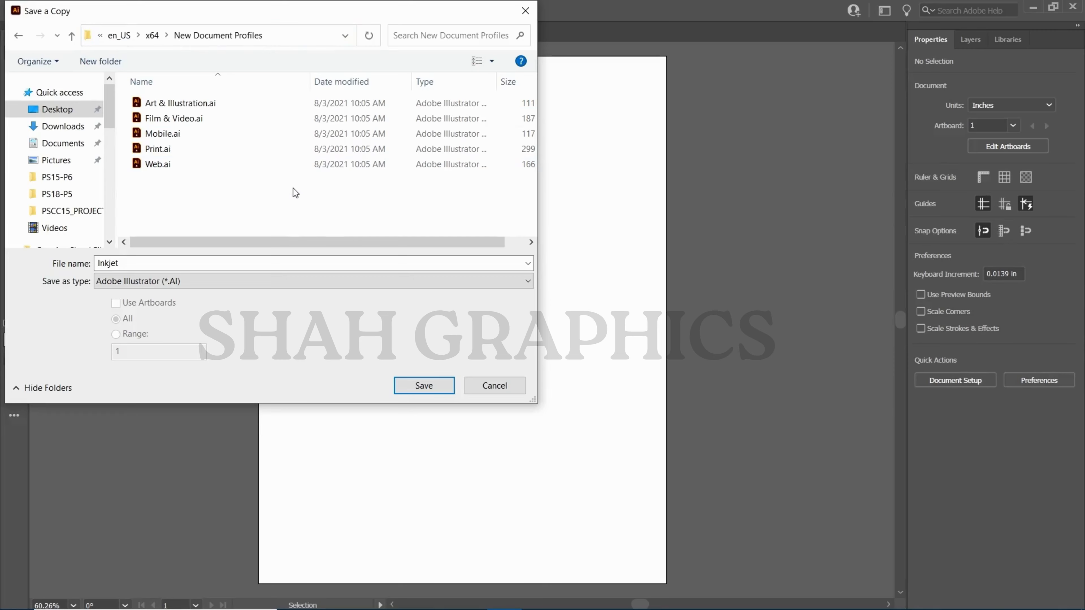
left_click(443, 387)
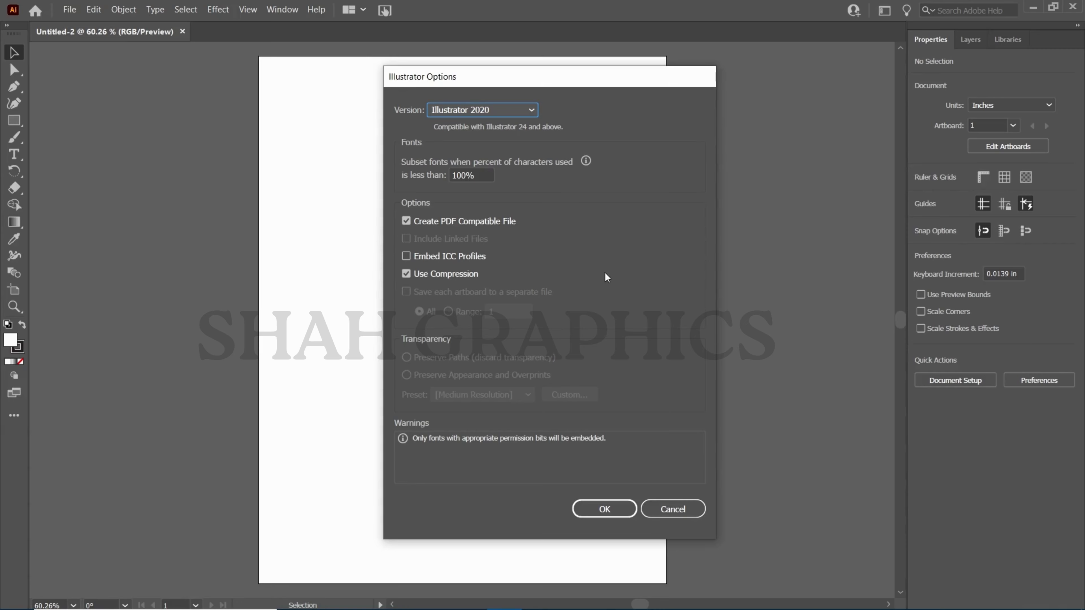
left_click(622, 511)
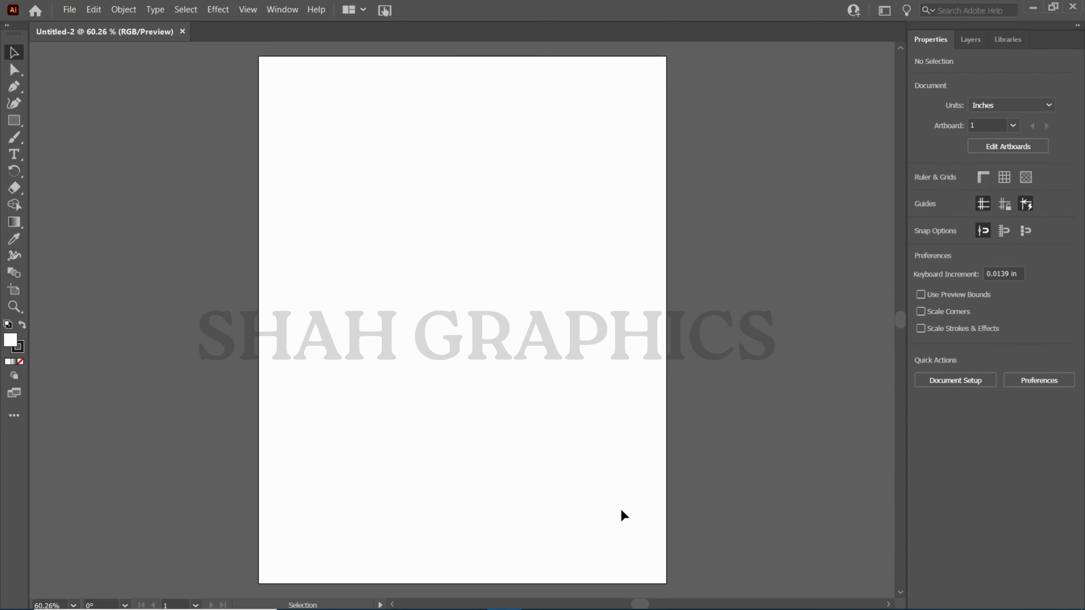
Close the open document and create a new document using the Inkjet profile from the additional document settings
left_click(181, 31)
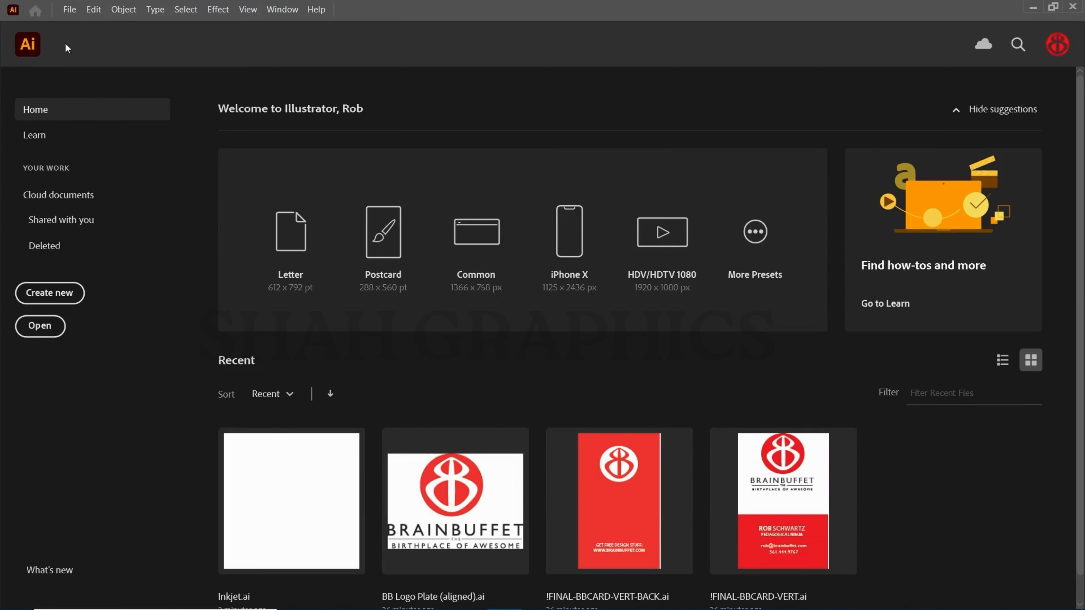
left_click(49, 293)
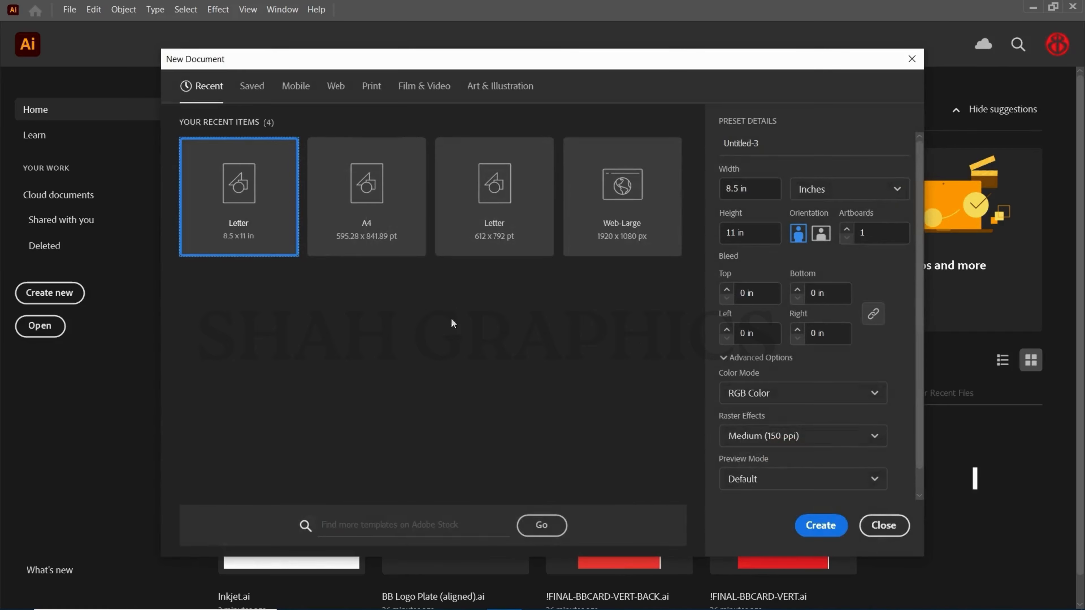
scroll(803, 407, "down", 1)
left_click(766, 489)
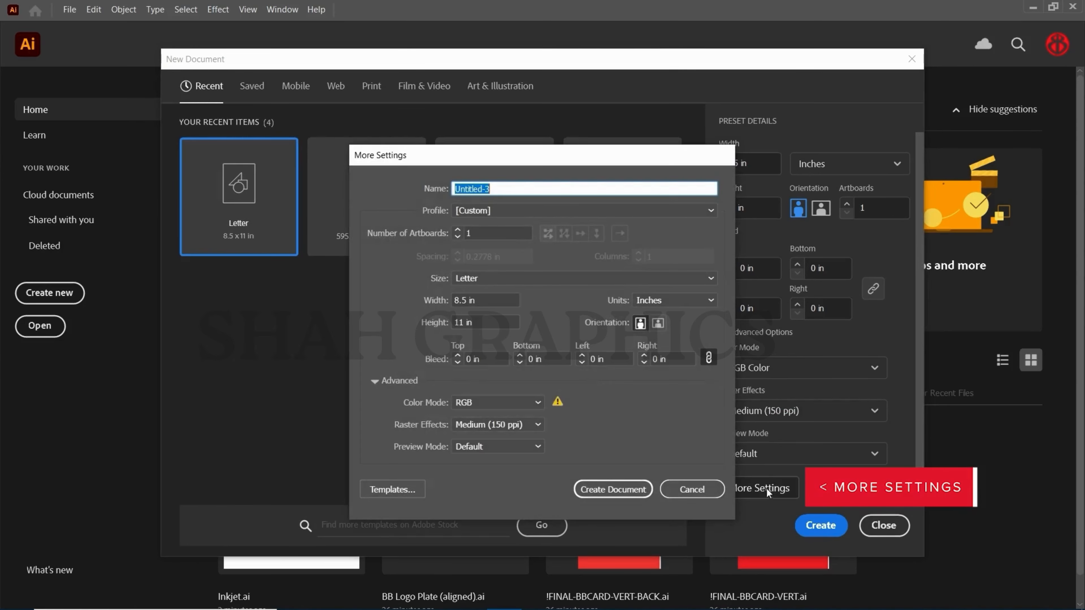
left_click(587, 211)
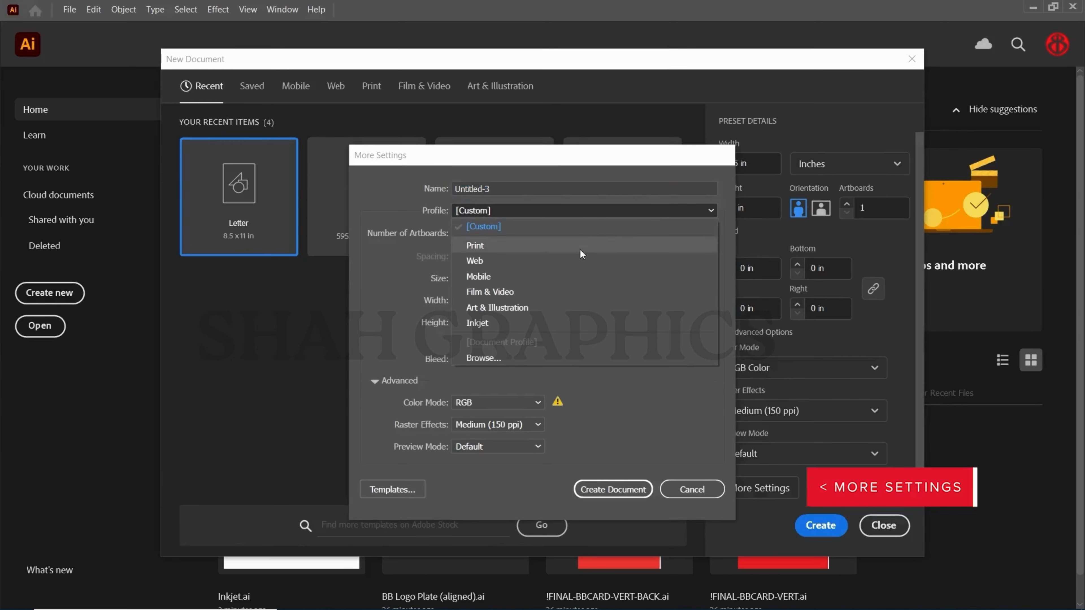
left_click(508, 330)
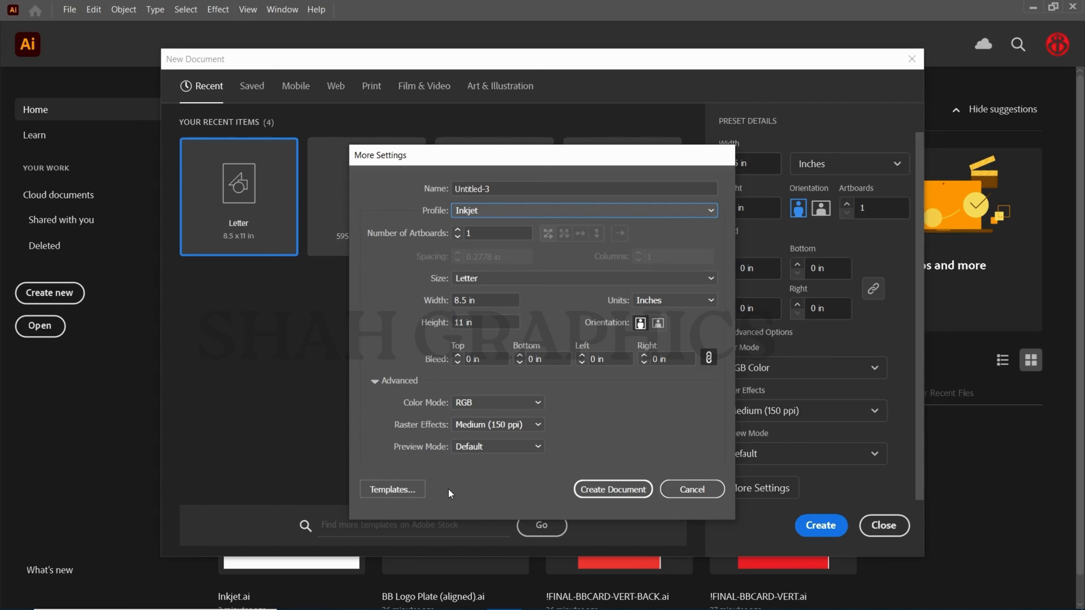
left_click(675, 213)
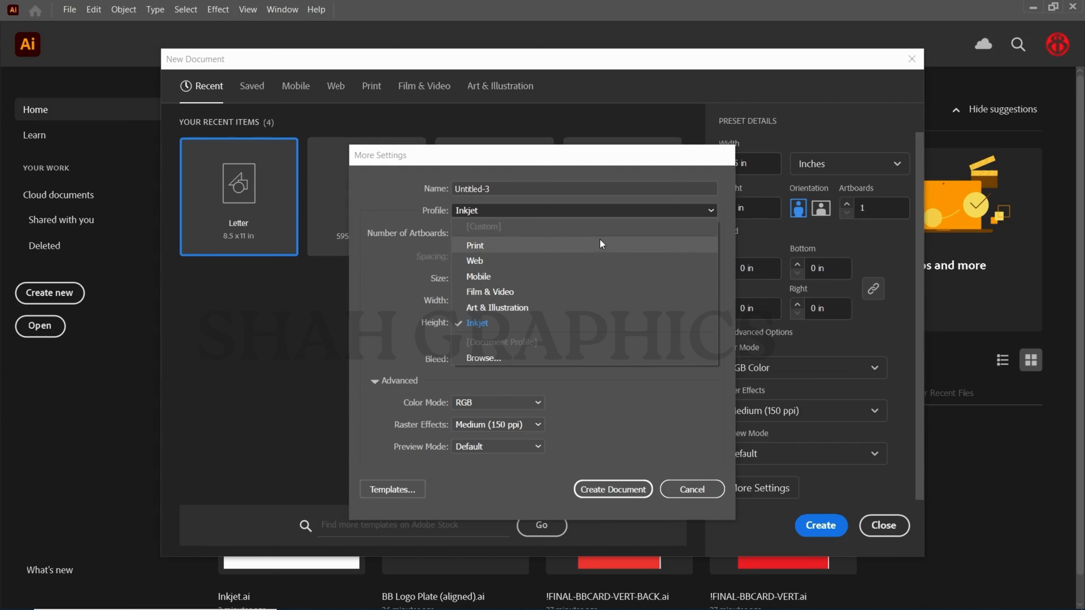
left_click(709, 211)
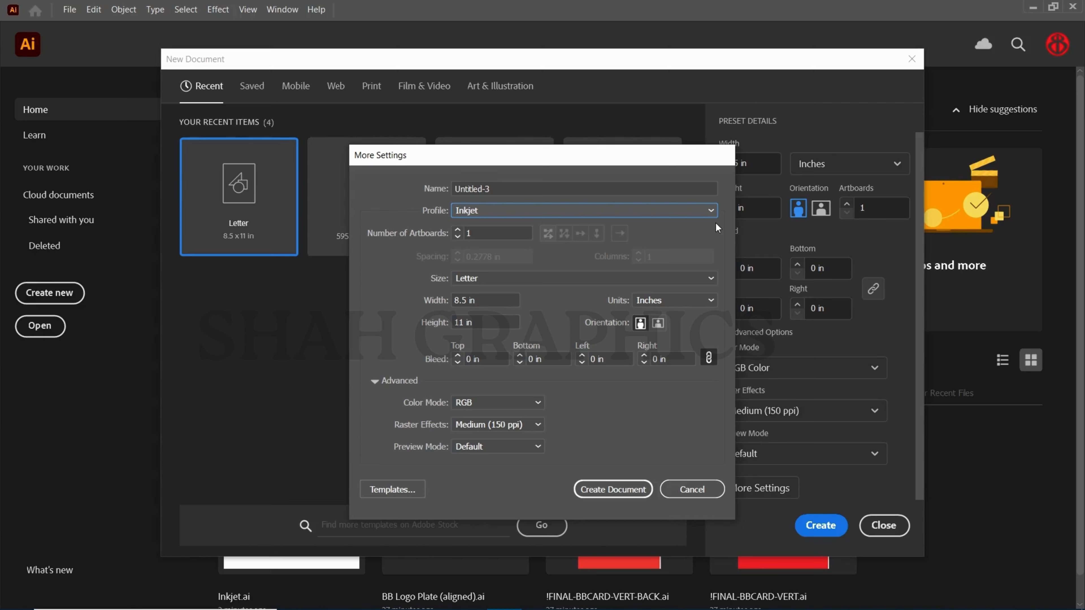
left_click(627, 489)
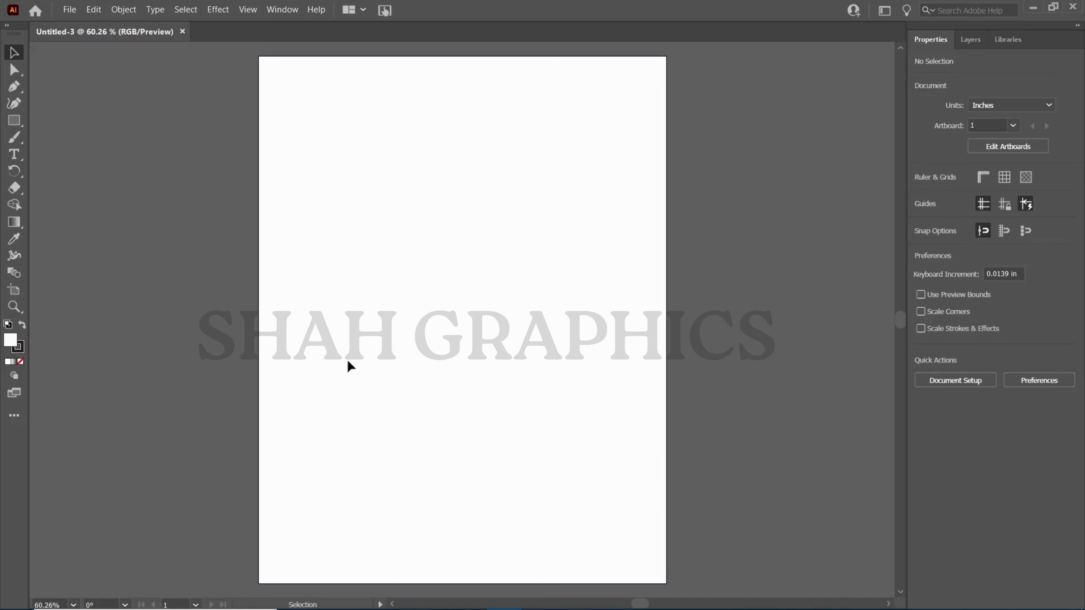
Try to save the new document on the computer in the pinned New Document Profiles folder
left_click(69, 9)
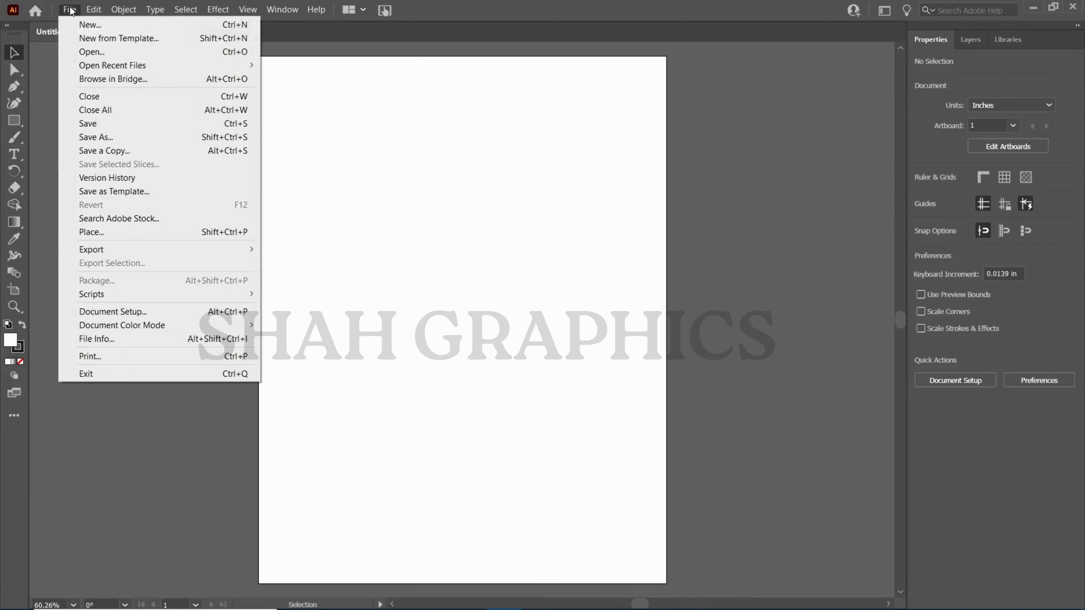
left_click(103, 125)
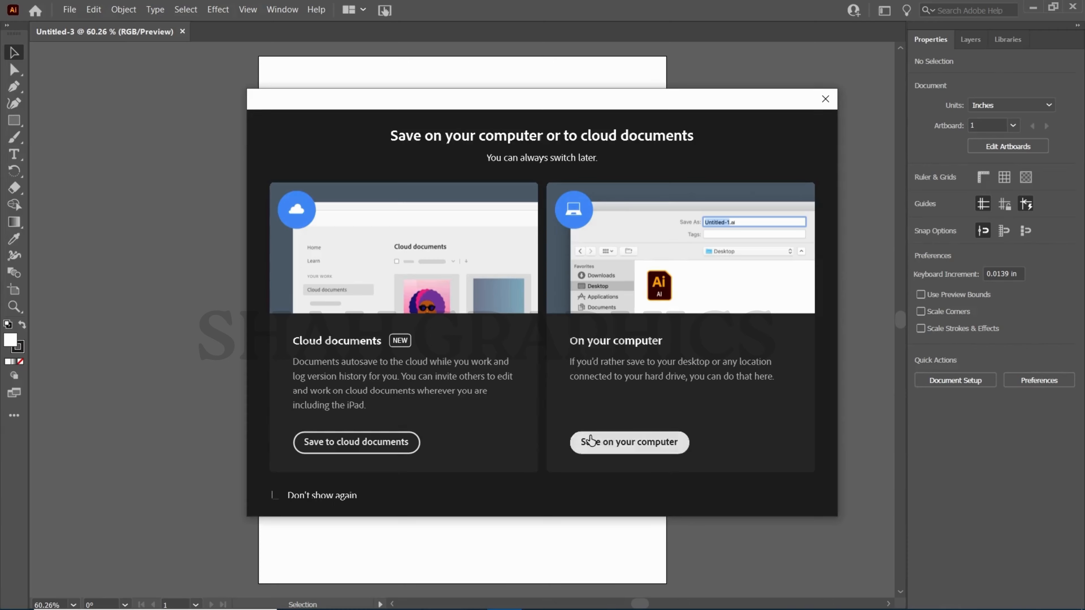
left_click(593, 441)
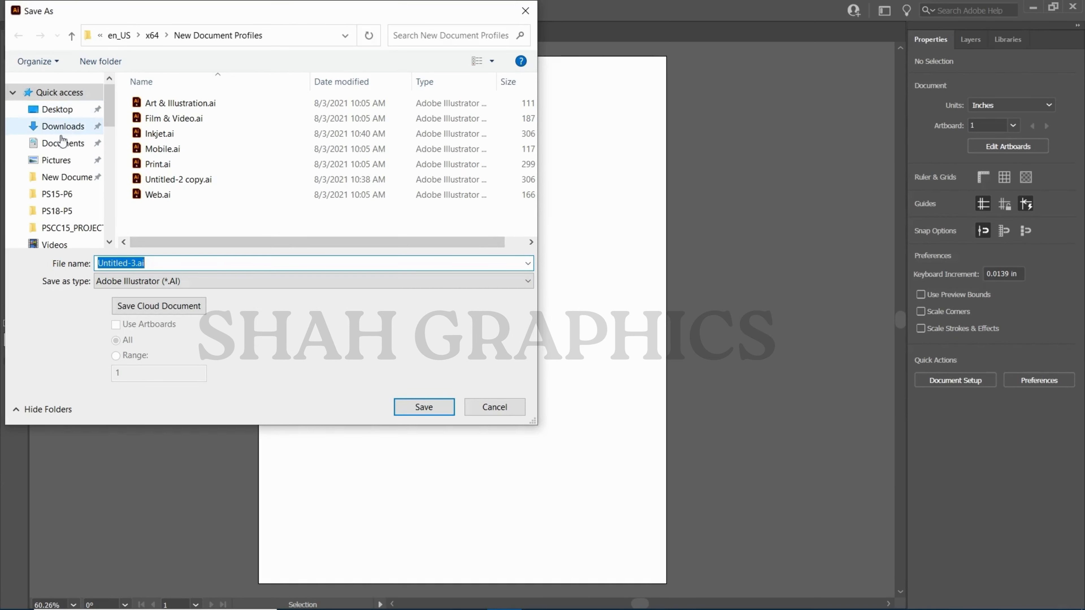
left_click(76, 183)
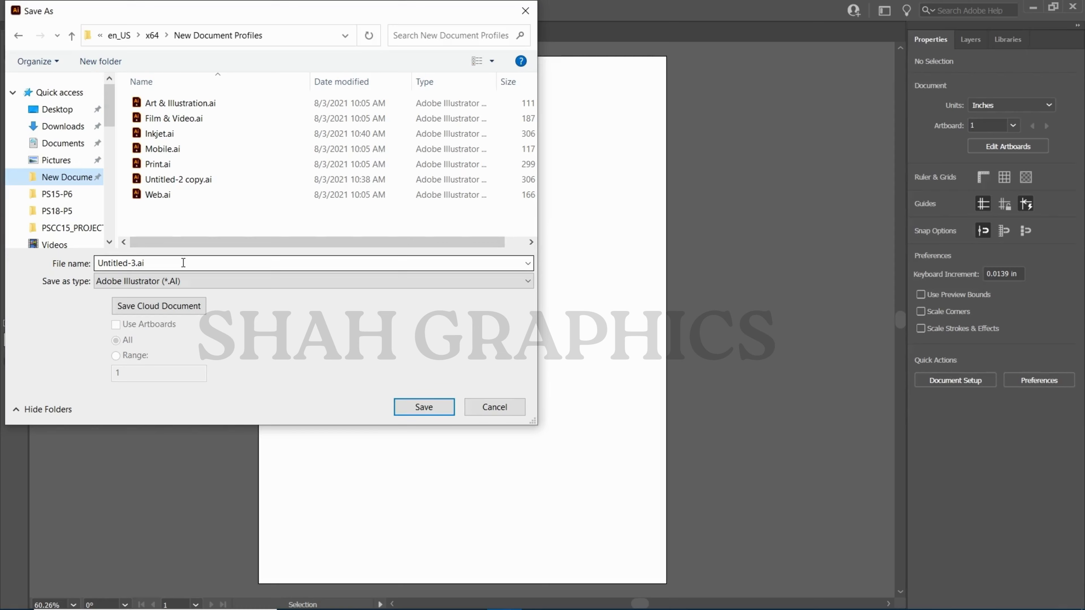
left_click(183, 263)
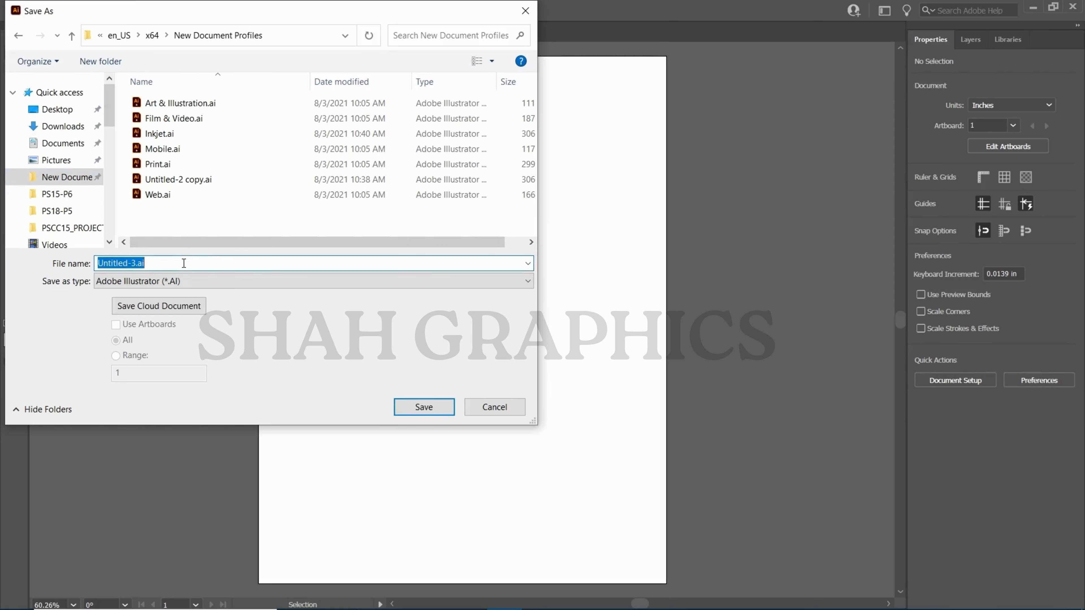
left_click(418, 410)
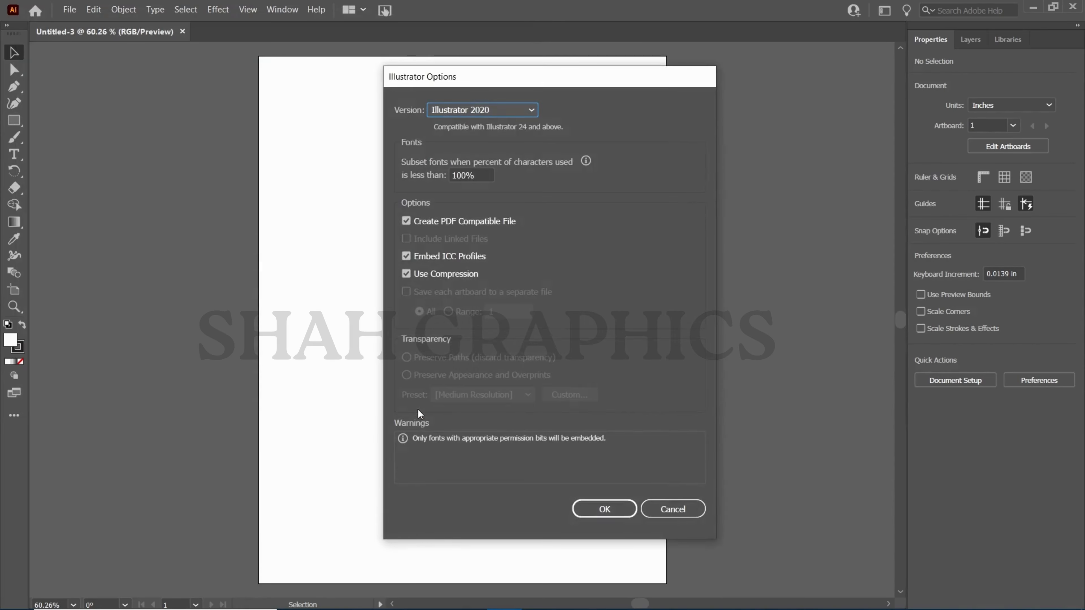
left_click(687, 505)
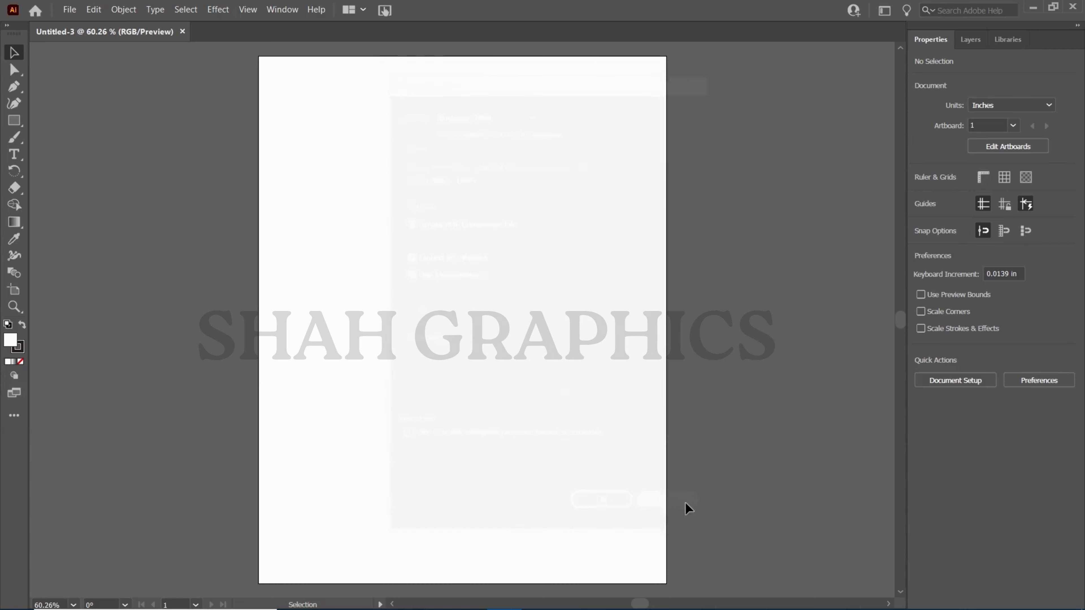